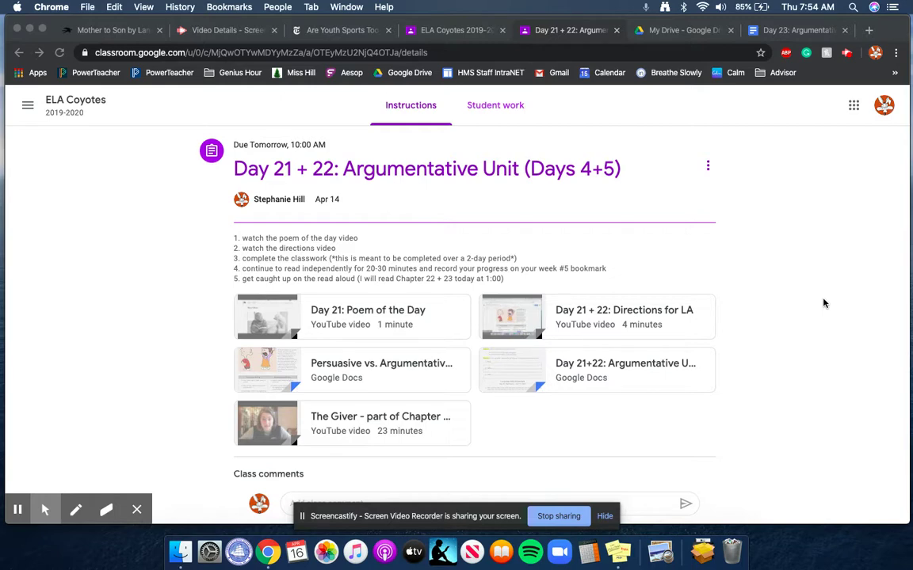
- Switch to the 'Are Youth Sports Too Competitive?' New York Times article tab
left_click(318, 31)
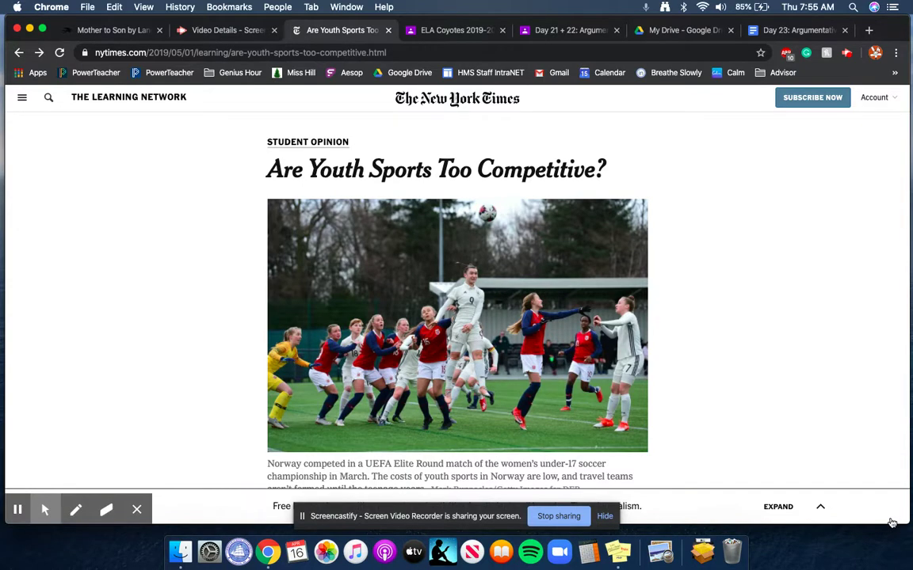
- Skim the youth-sports article, expanding and collapsing the Learning Network newsletter panel
scroll(892, 523, "down", 1)
scroll(891, 523, "up", 1)
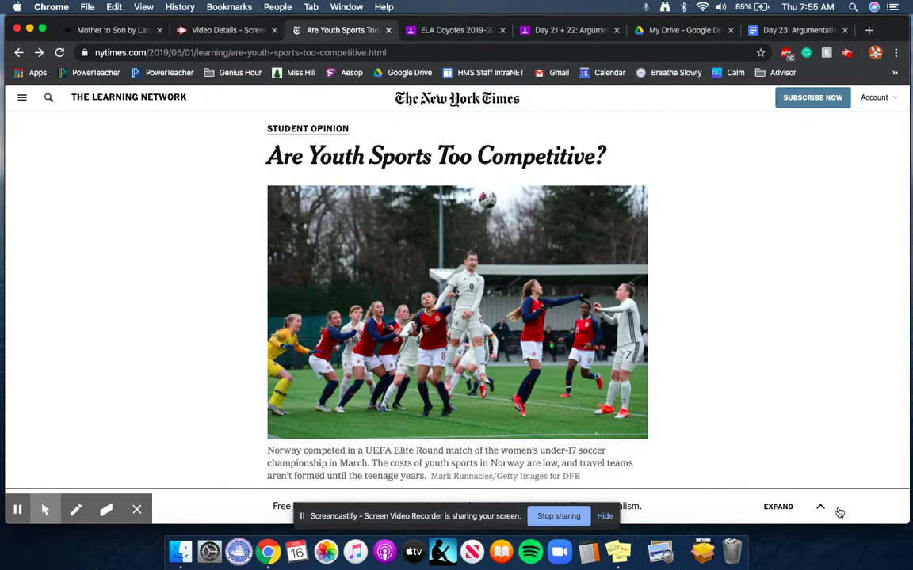
left_click(821, 509)
left_click(818, 399)
scroll(849, 246, "down", 5)
scroll(850, 246, "up", 5)
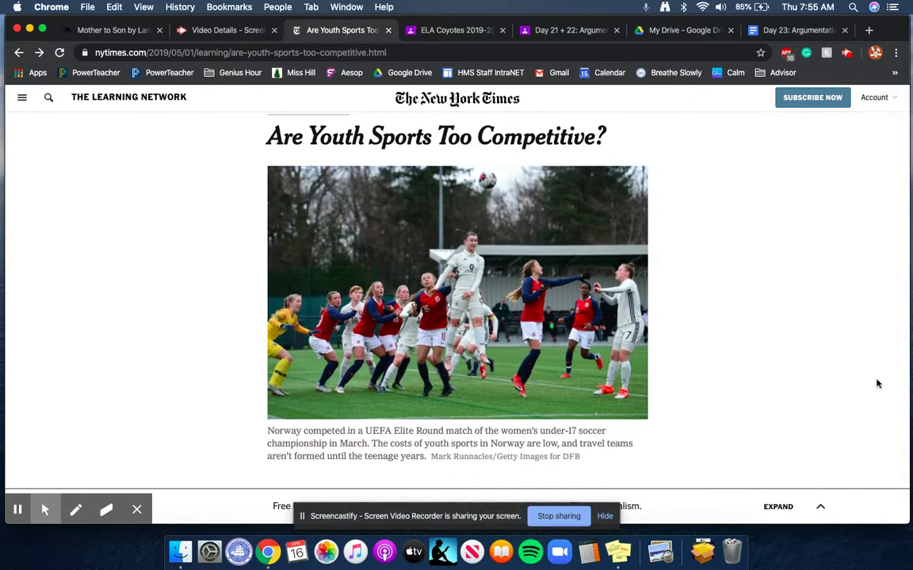
- Open the 'Does Norway Have the Answer to Excess in Youth Sports?' article, then go to the Day 23 doc
scroll(876, 384, "down", 4)
scroll(876, 384, "down", 3)
scroll(876, 382, "up", 6)
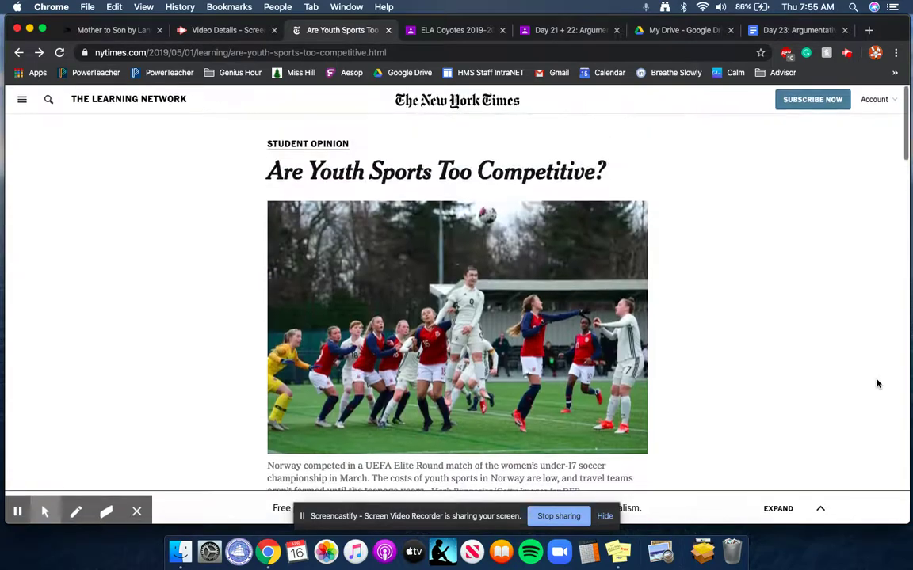
scroll(460, 317, "down", 10)
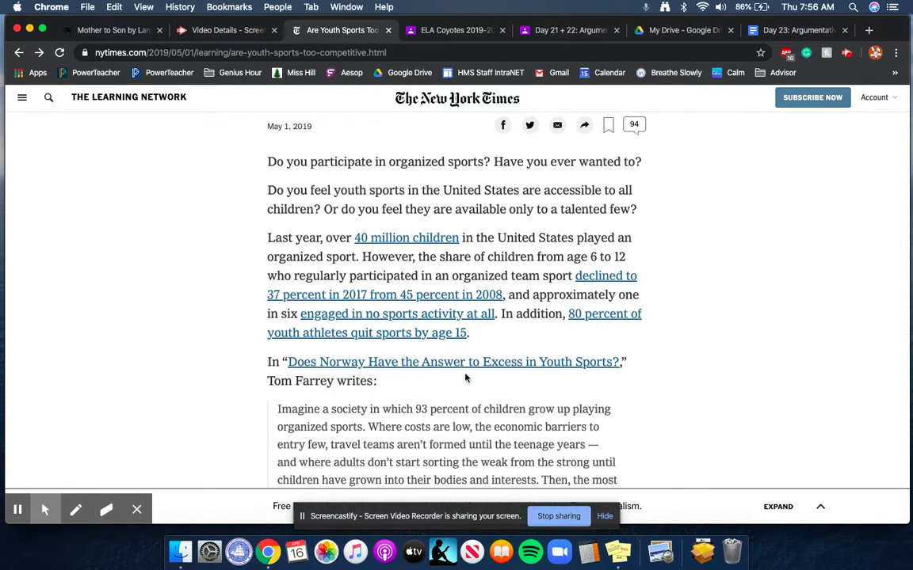
left_click(412, 366)
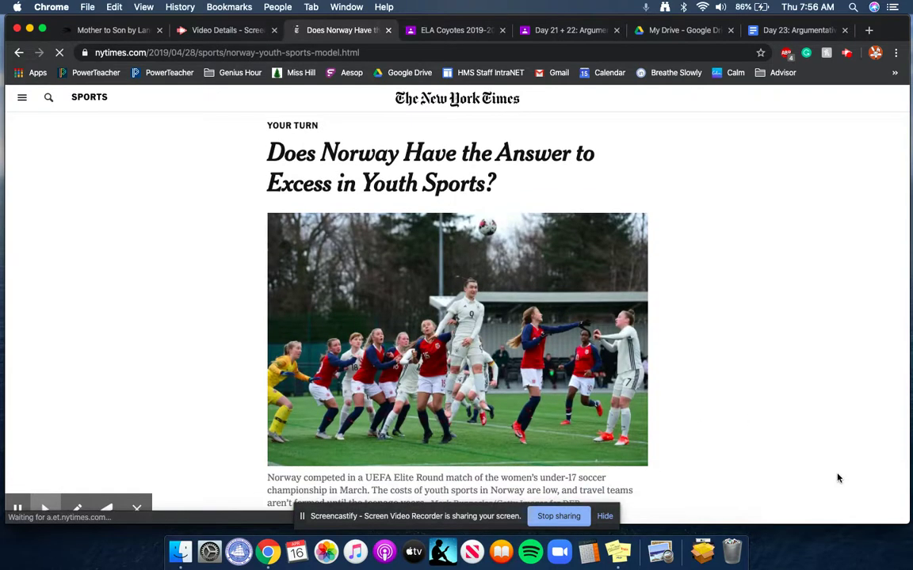
left_click(749, 32)
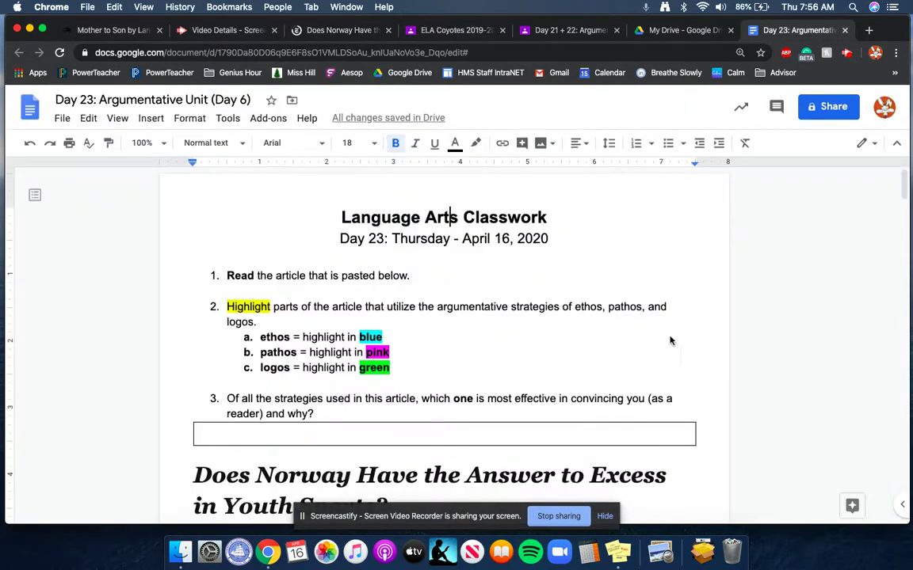
scroll(515, 330, "down", 1)
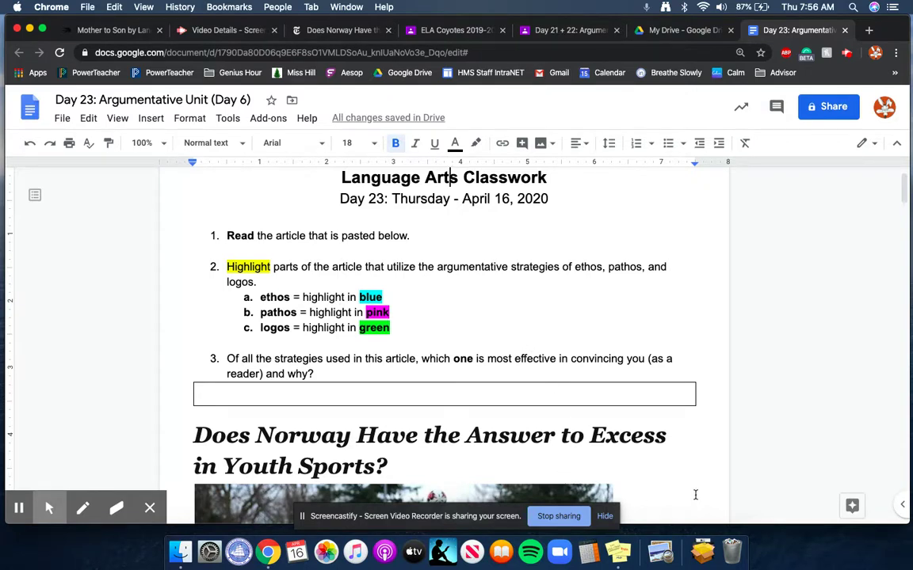
scroll(678, 443, "down", 3)
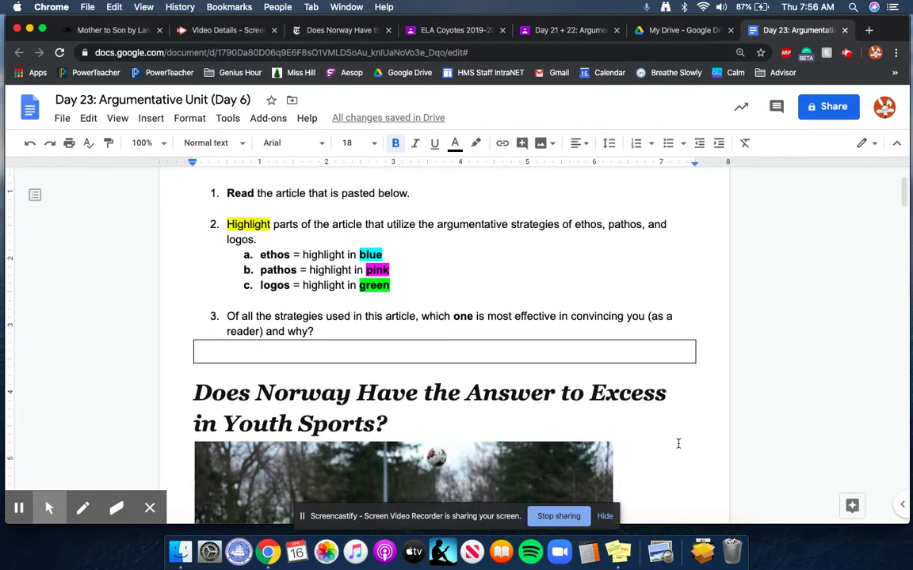
scroll(678, 444, "down", 10)
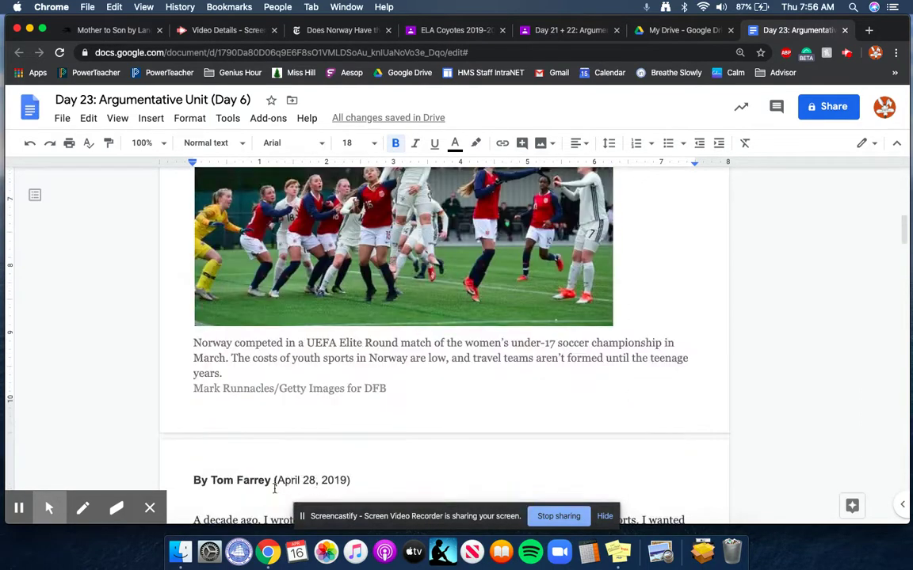
scroll(672, 321, "up", 10)
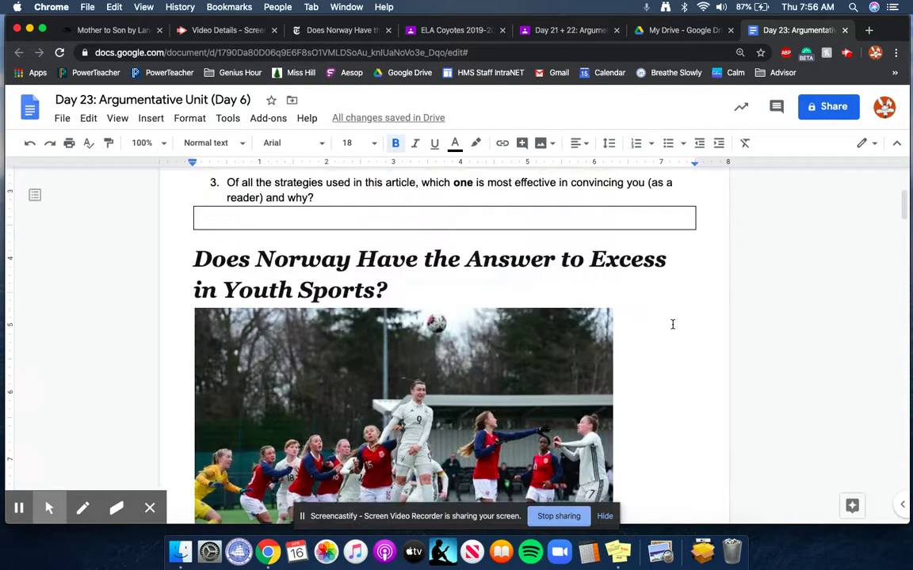
scroll(673, 324, "up", 4)
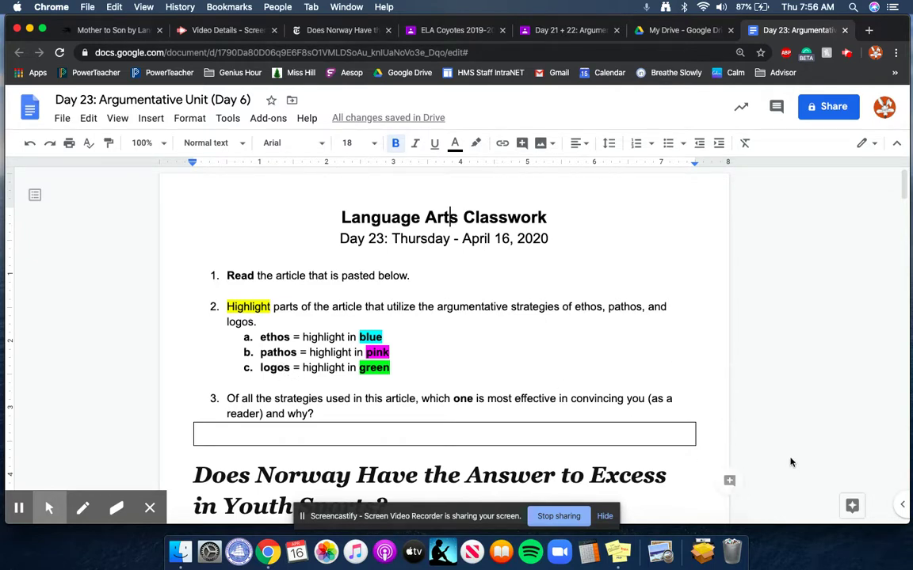
scroll(790, 463, "down", 1)
- Review the pasted Norway article, bringing up and dismissing the editing menu on its heading
scroll(789, 459, "down", 3)
scroll(824, 483, "up", 3)
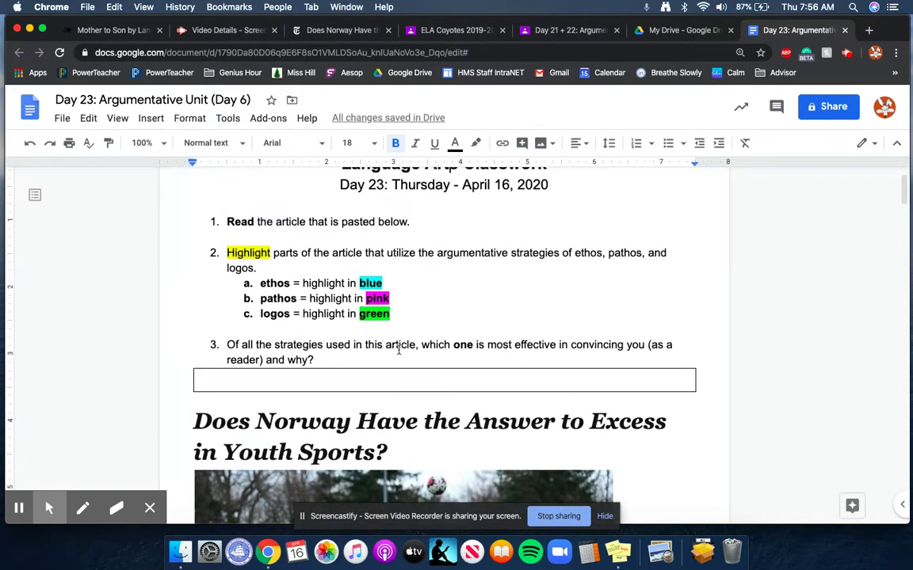
scroll(682, 401, "down", 5)
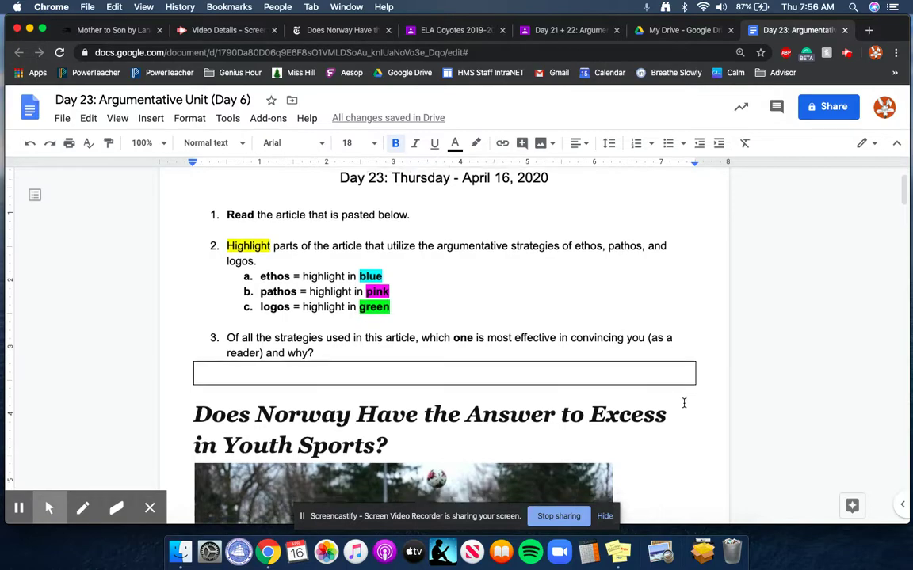
scroll(684, 403, "down", 8)
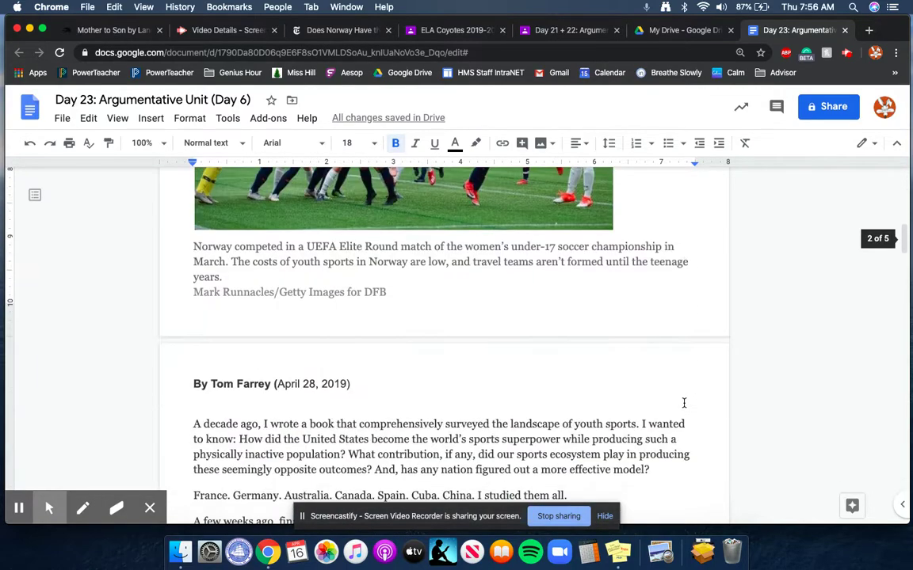
scroll(684, 403, "down", 4)
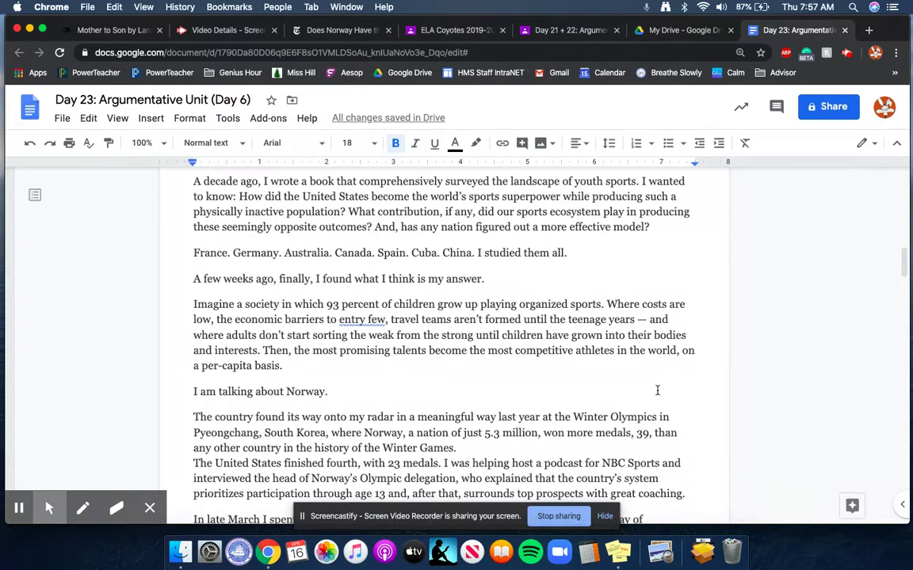
scroll(657, 390, "up", 15)
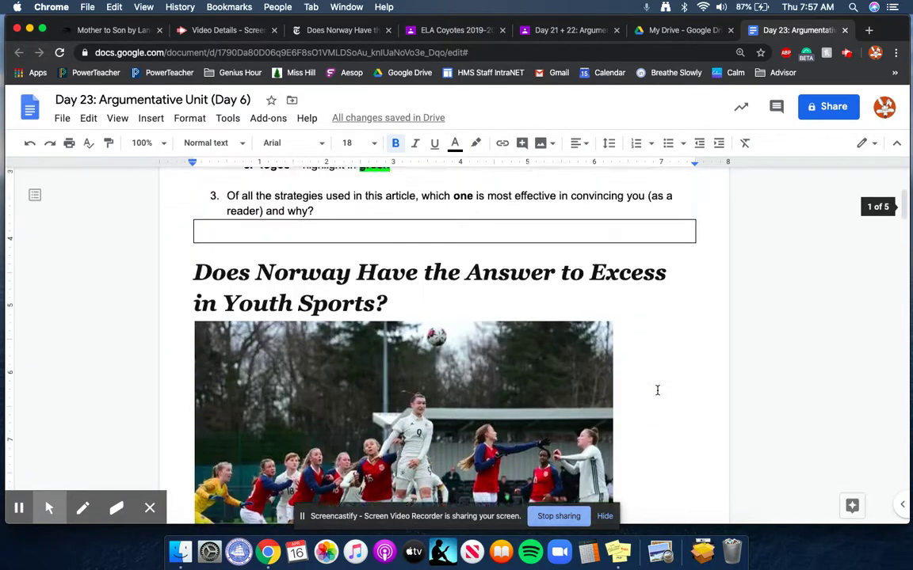
right_click(458, 395)
scroll(458, 395, "down", 3)
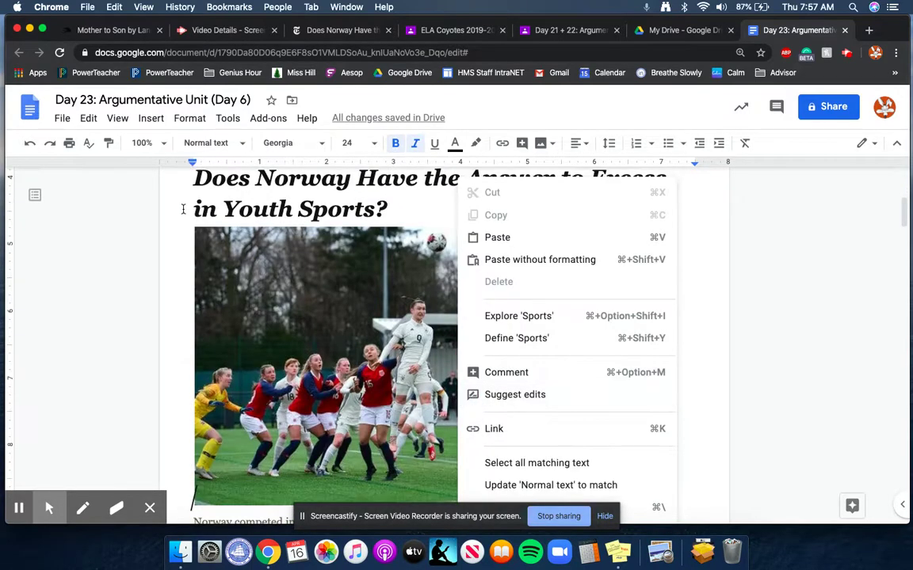
key("Escape")
scroll(216, 321, "up", 3)
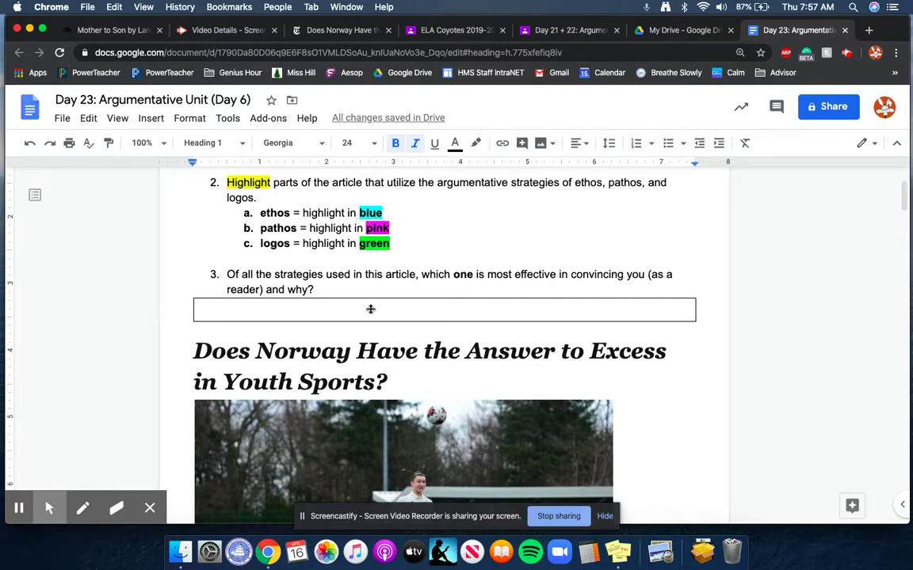
- Select the ethos, pathos and logos colour-code lines under the highlighting instruction
scroll(710, 444, "down", 3)
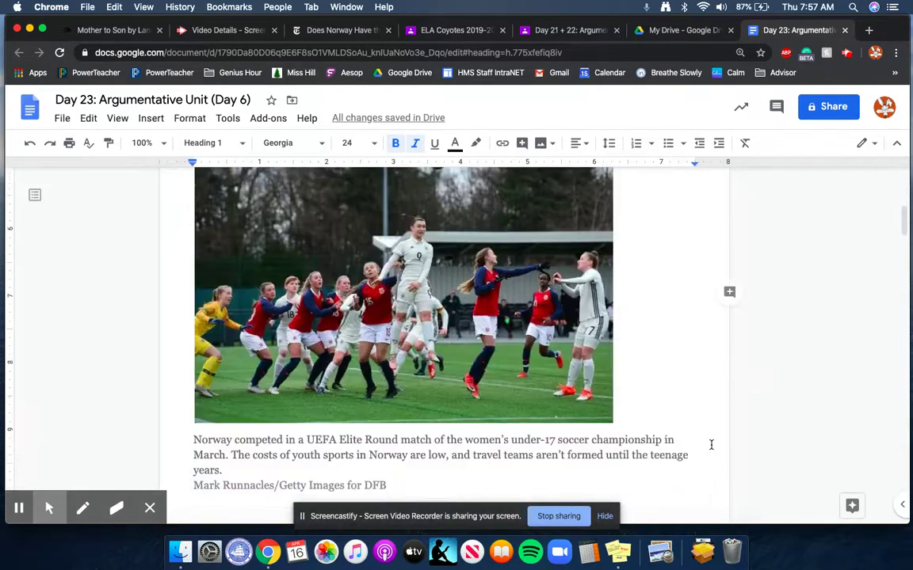
scroll(711, 445, "down", 5)
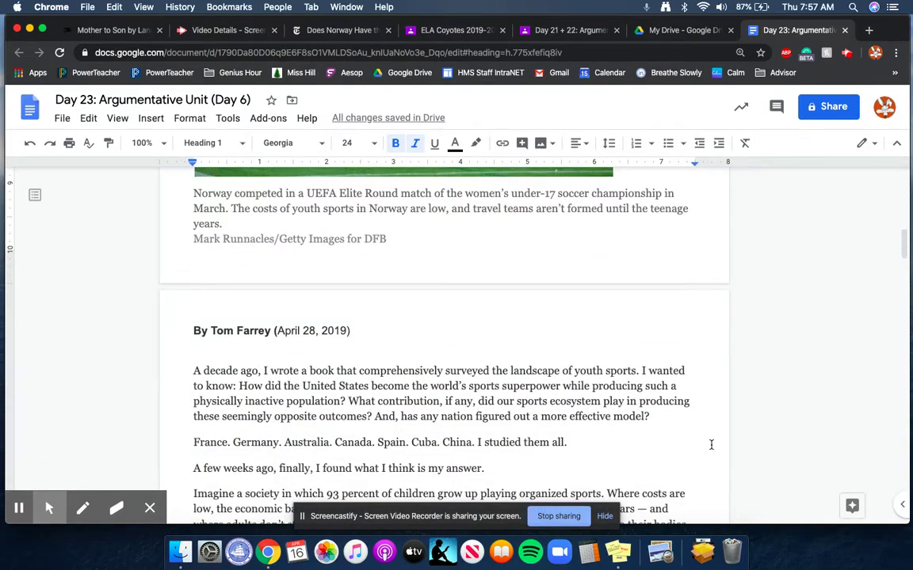
scroll(711, 445, "up", 10)
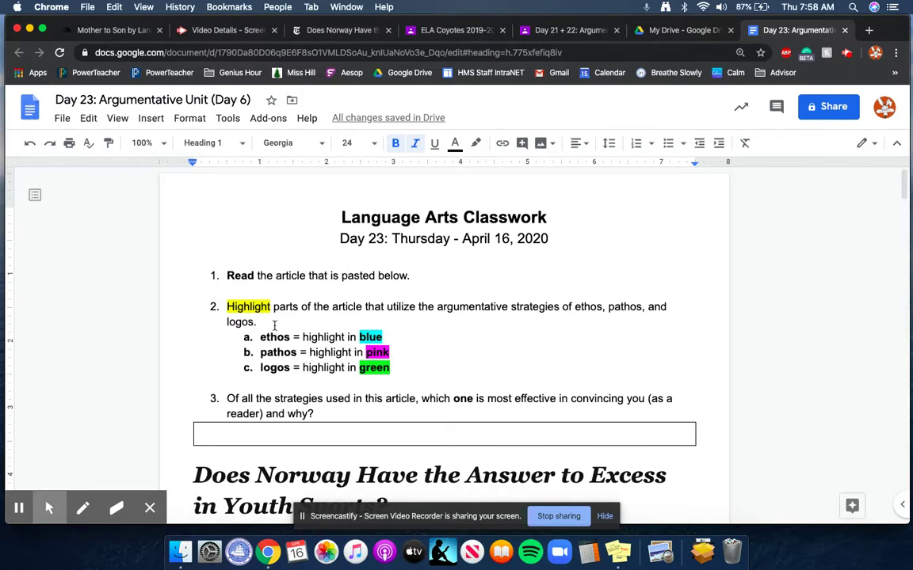
left_click_drag(244, 336, 396, 369)
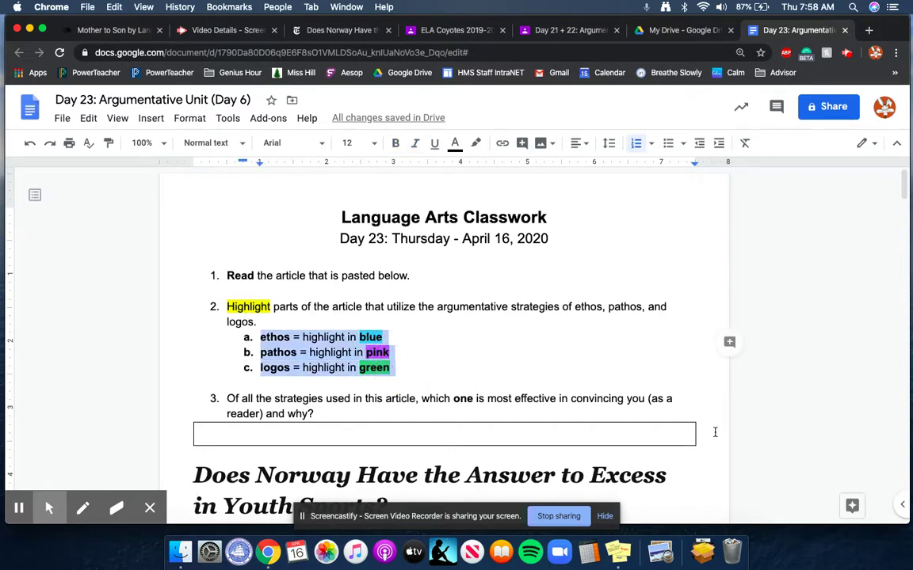
scroll(702, 402, "down", 2)
scroll(662, 465, "up", 2)
scroll(662, 465, "down", 1)
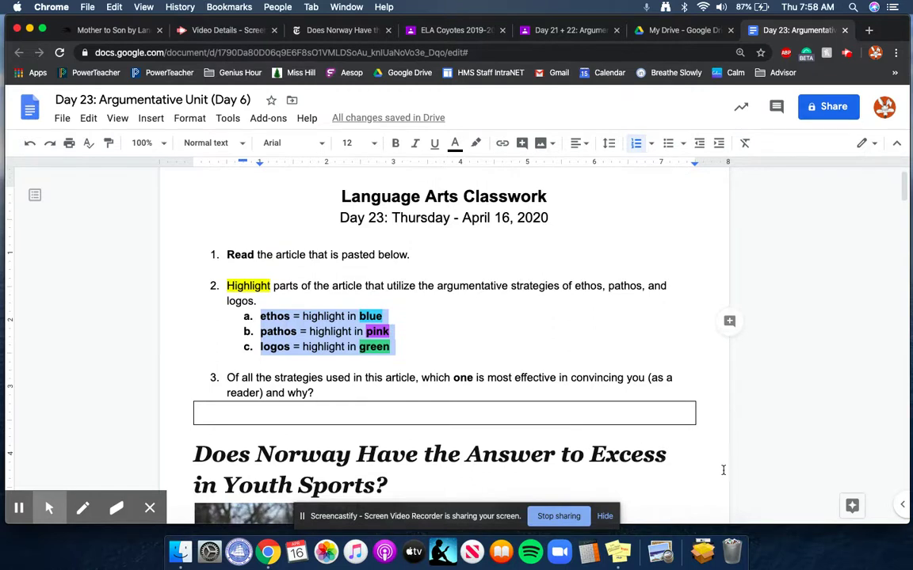